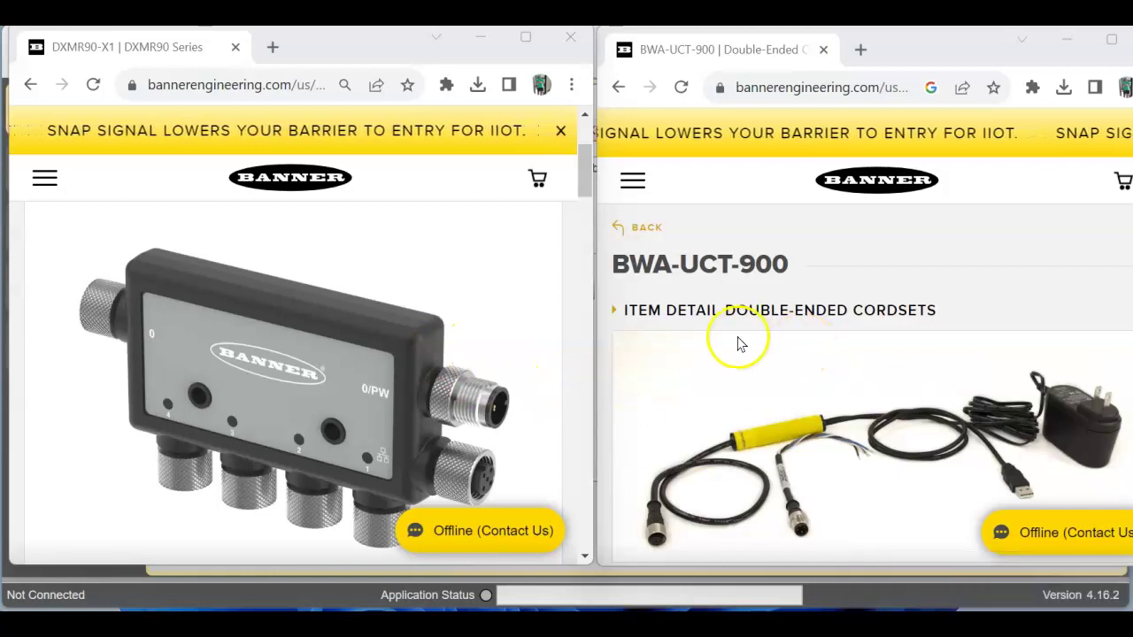
Check which COM port the USB serial adapter uses under Ports (COM & LPT) in Device Manager
{"action": "left_click", "coordinate": [444, 376]}
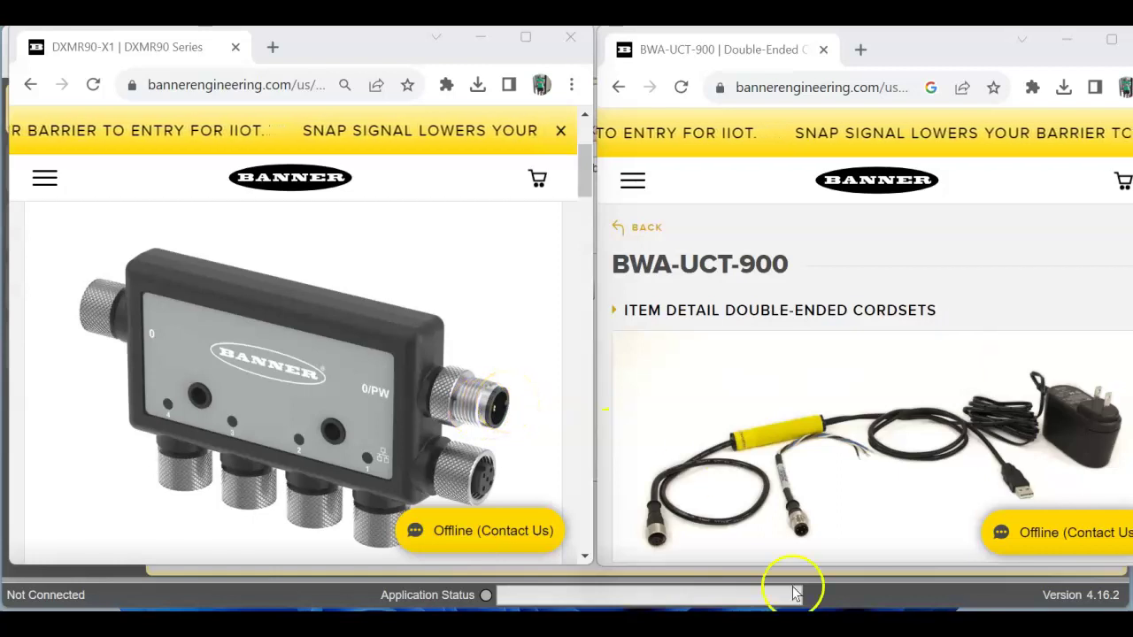
{"action": "left_click", "coordinate": [823, 571]}
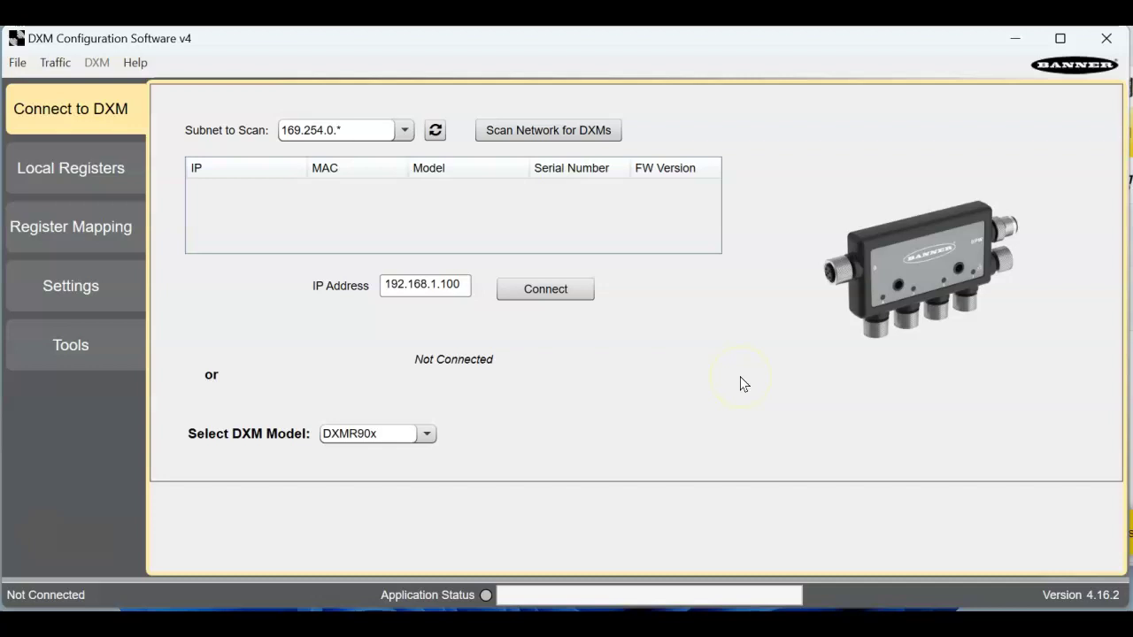
{"action": "left_click", "coordinate": [84, 293]}
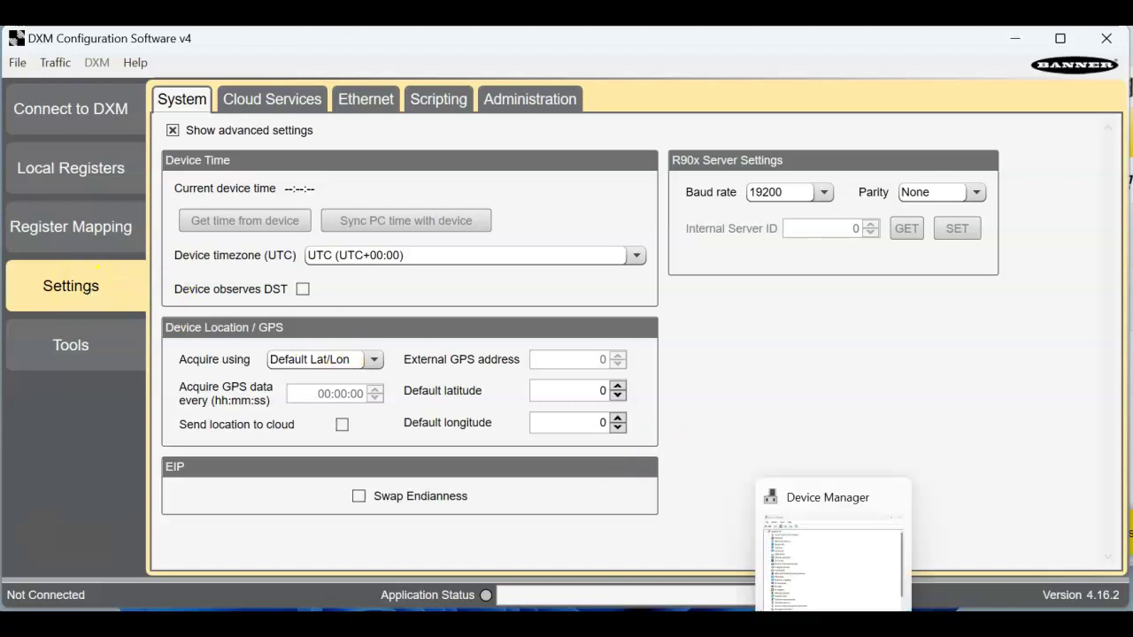
{"action": "left_click", "coordinate": [799, 561]}
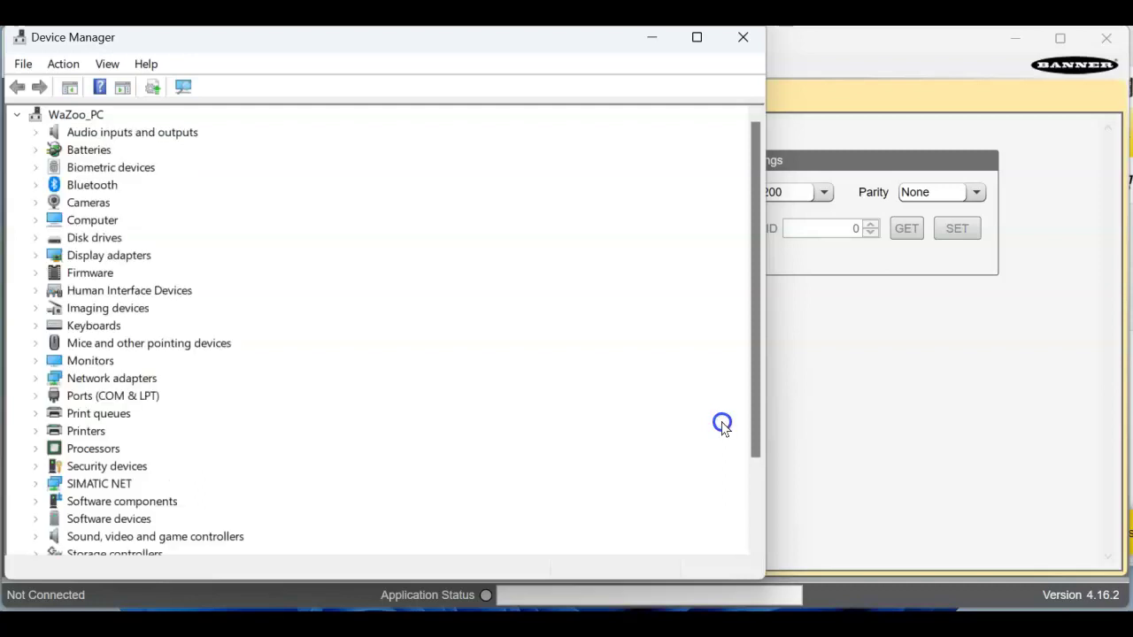
{"action": "left_click", "coordinate": [37, 397]}
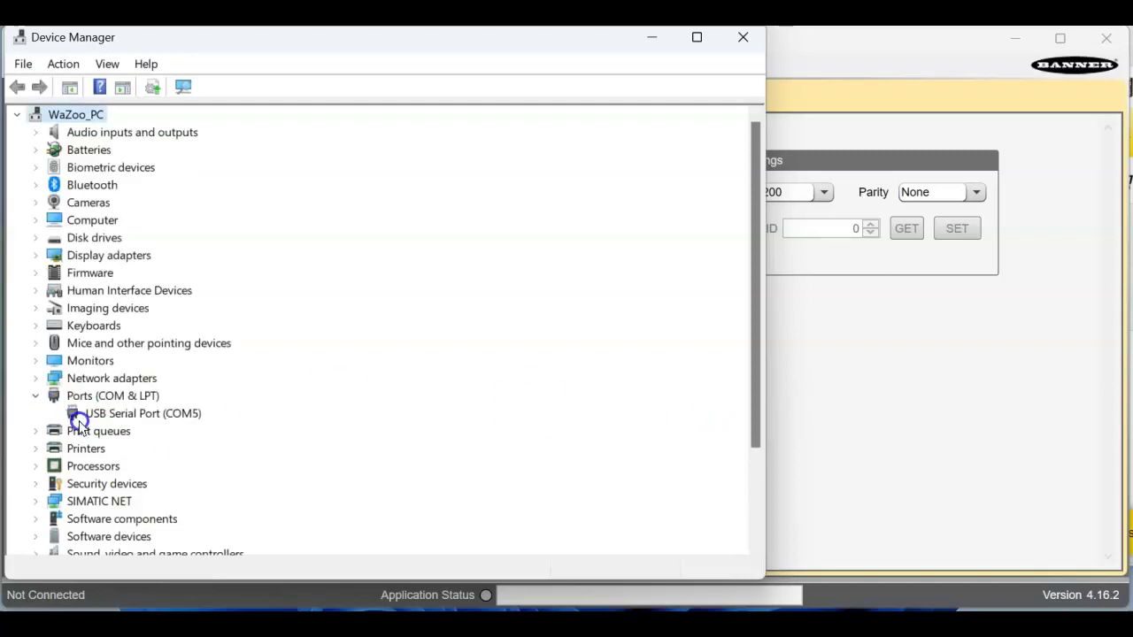
Switch back to DXM Configuration Software and try to read the DXM's IP address from the RS-485 operations in the administration settings
{"action": "left_click", "coordinate": [881, 382]}
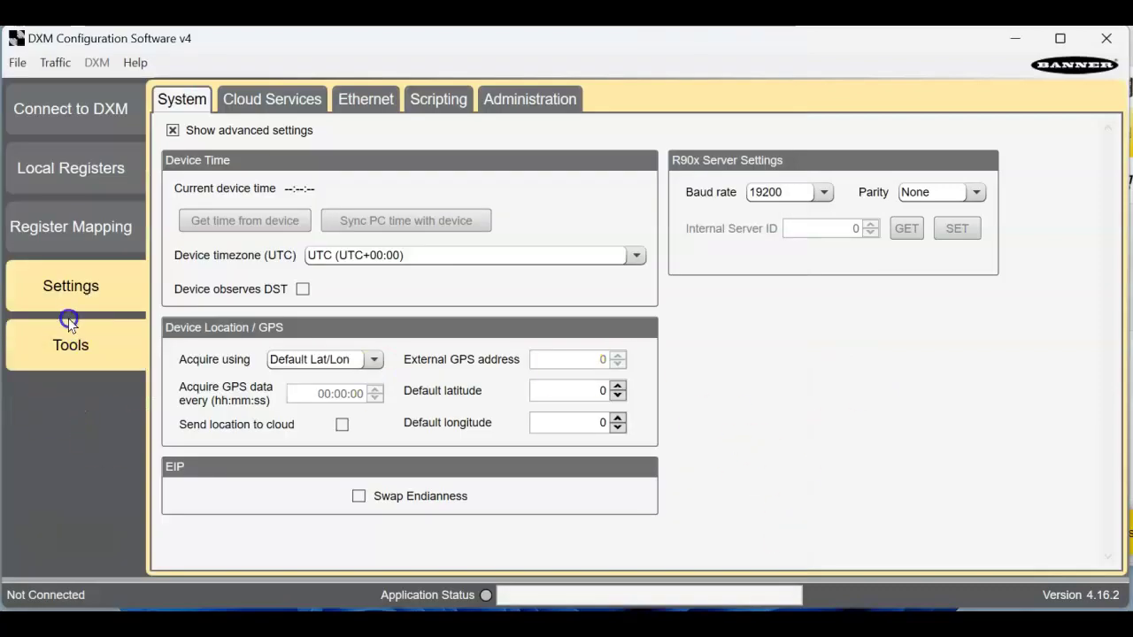
{"action": "left_click", "coordinate": [515, 98]}
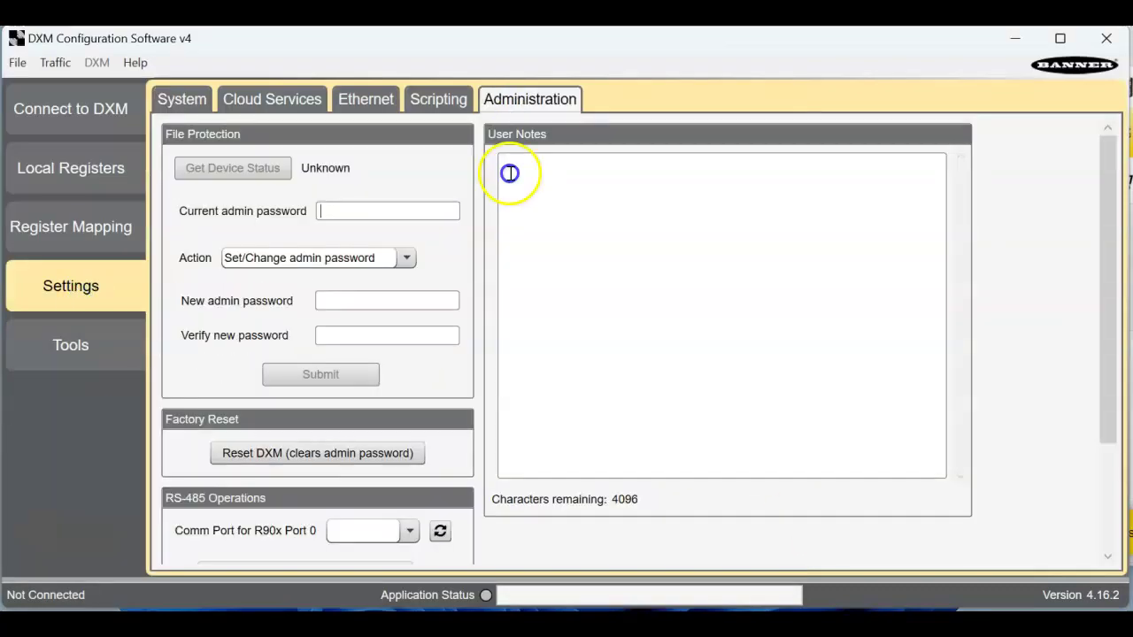
{"action": "left_click", "coordinate": [674, 455]}
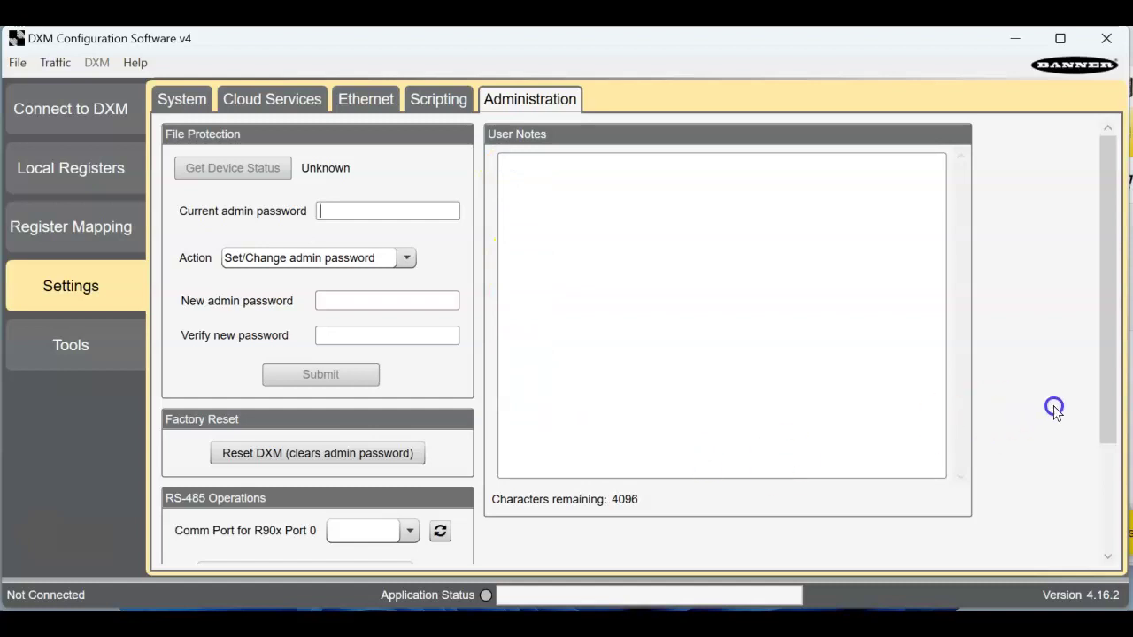
{"action": "left_click_drag", "start_coordinate": [1105, 416], "coordinate": [1109, 523]}
{"action": "left_click", "coordinate": [738, 473]}
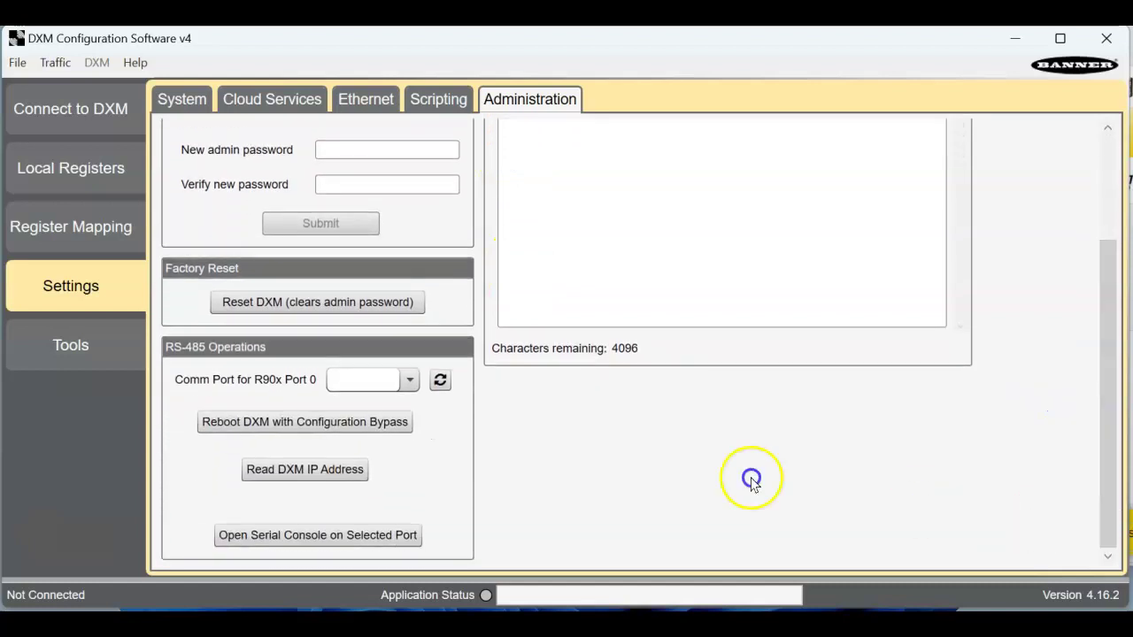
{"action": "left_click", "coordinate": [286, 380]}
{"action": "left_click", "coordinate": [291, 471]}
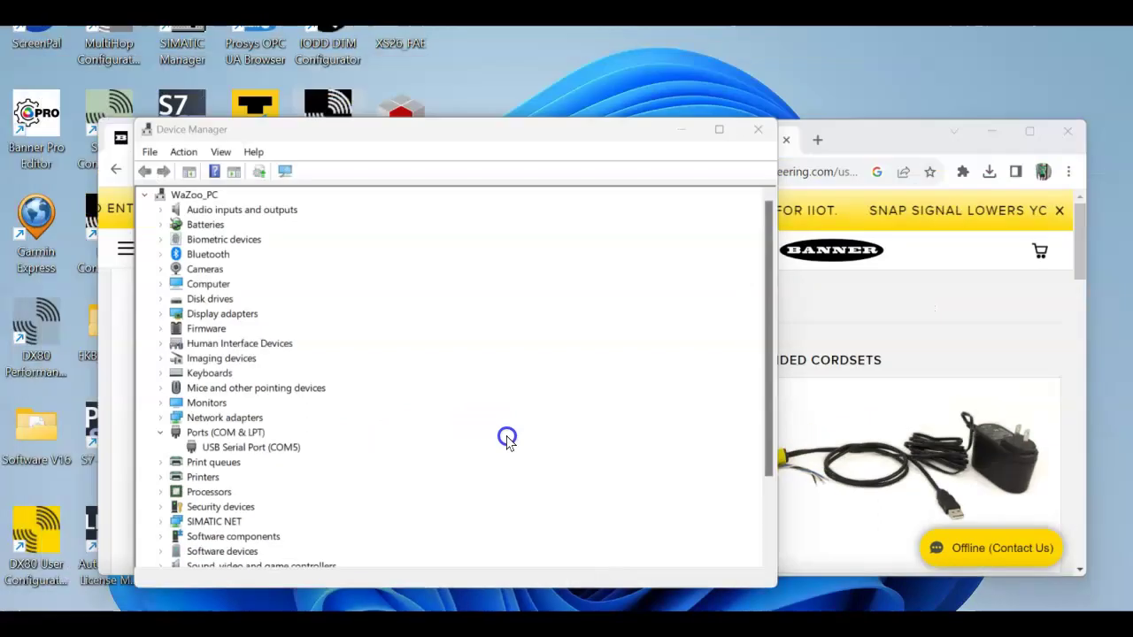
Show the desktop, launch DXM Configuration Software v4 again and narrow its window to fit the screen
{"action": "key", "text": "super+d"}
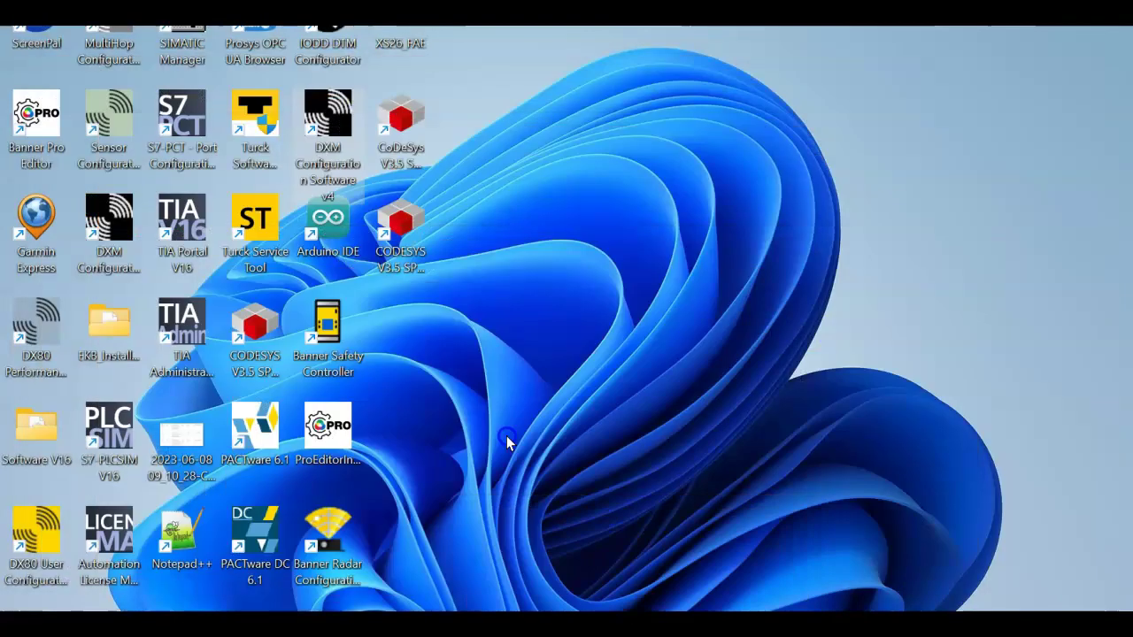
{"action": "double_click", "coordinate": [327, 131]}
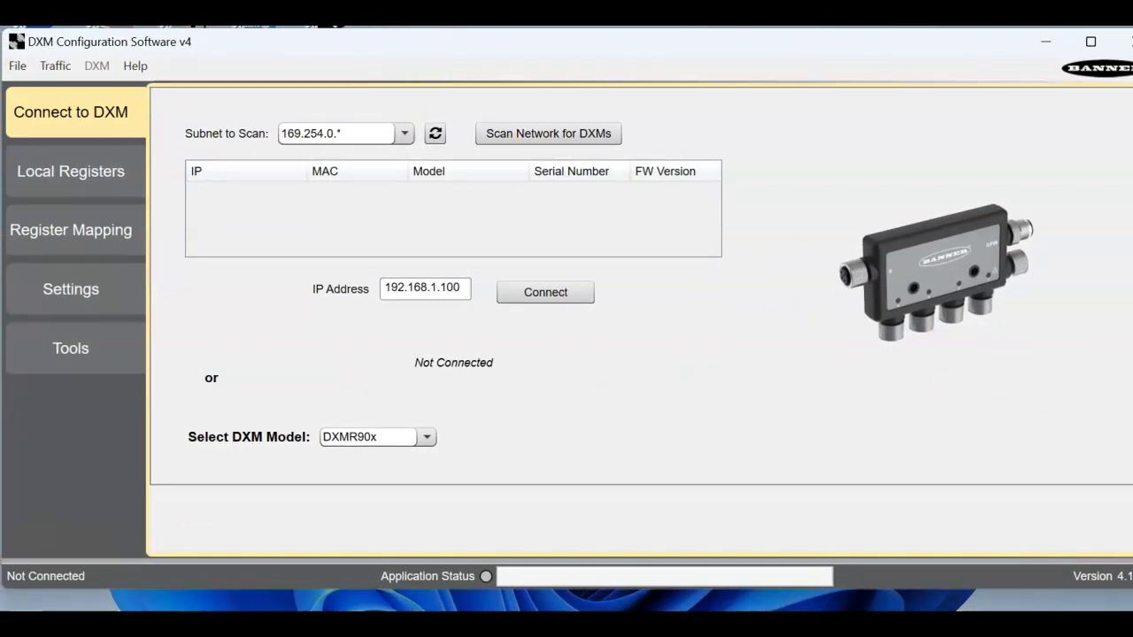
{"action": "left_click_drag", "start_coordinate": [1132, 550], "coordinate": [1113, 544]}
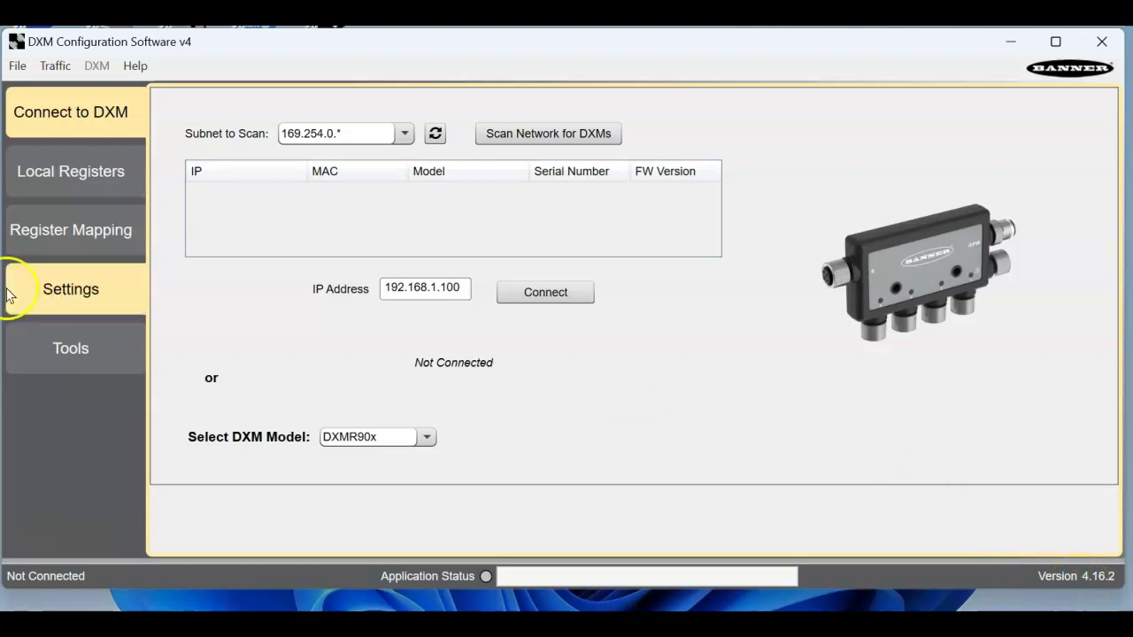
Read the DXM's IP address over COM5 using the RS-485 operations in the administration settings
{"action": "left_click", "coordinate": [54, 304]}
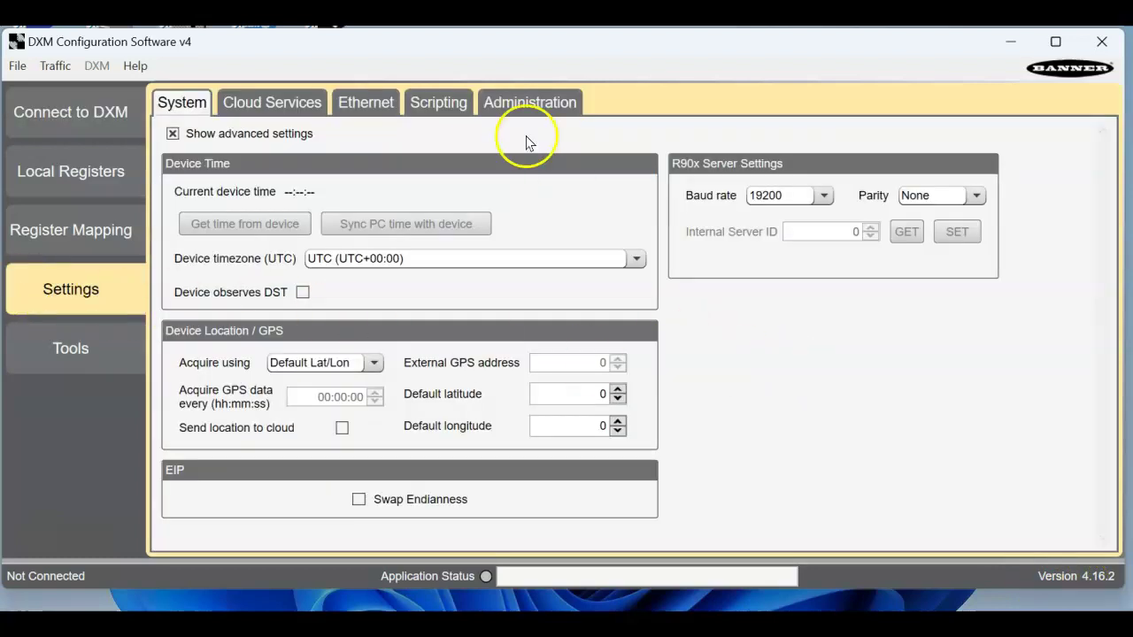
{"action": "left_click", "coordinate": [508, 110]}
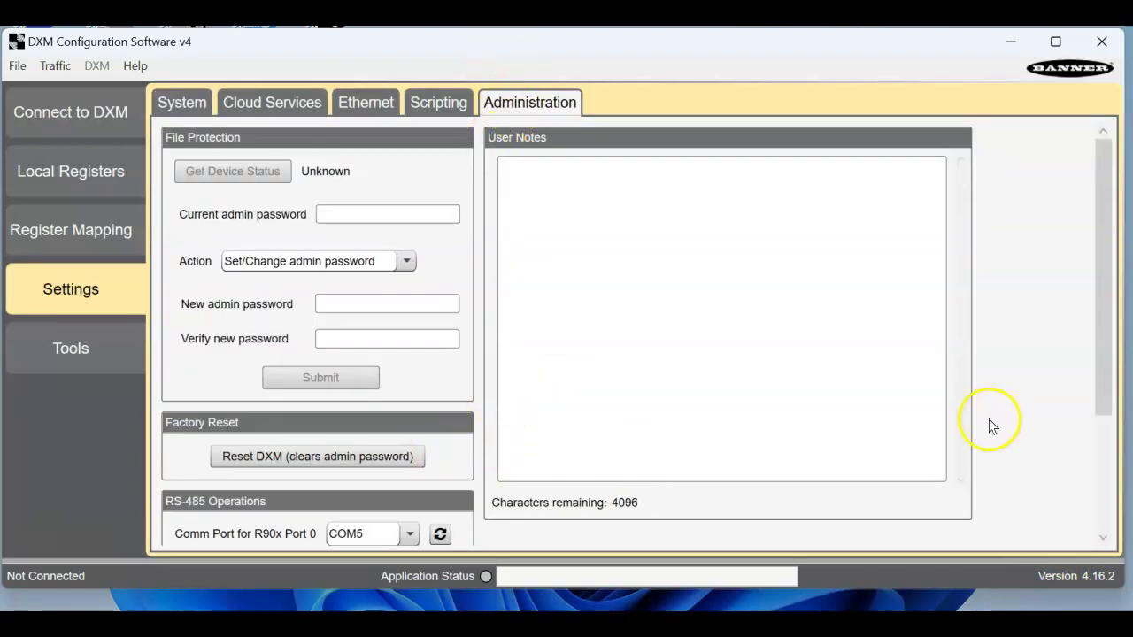
{"action": "scroll", "coordinate": [991, 420], "scroll_direction": "down", "scroll_amount": 2}
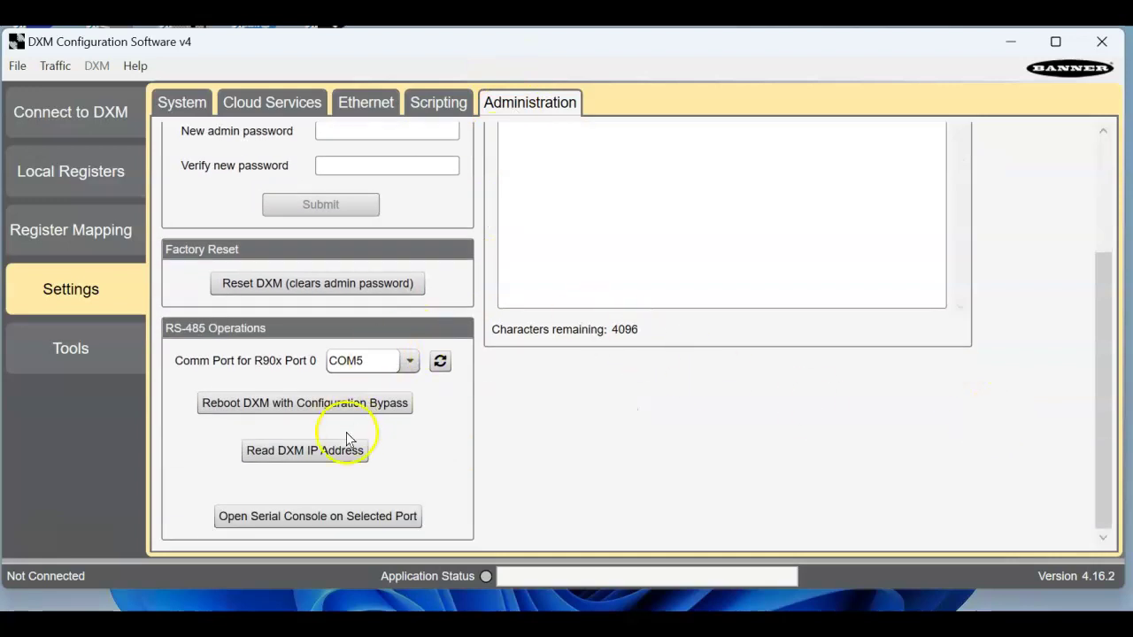
{"action": "left_click", "coordinate": [324, 451]}
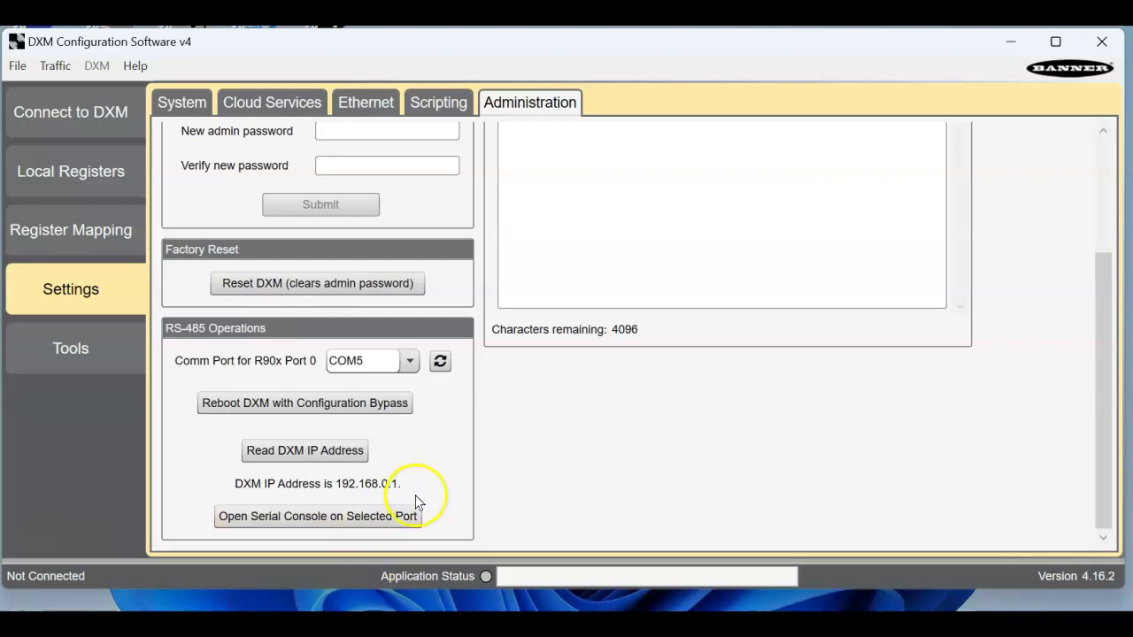
Check the Ethernet settings, then set the connection IP address to 192.168.0.1 and try to connect to the DXM
{"action": "left_click", "coordinate": [380, 111]}
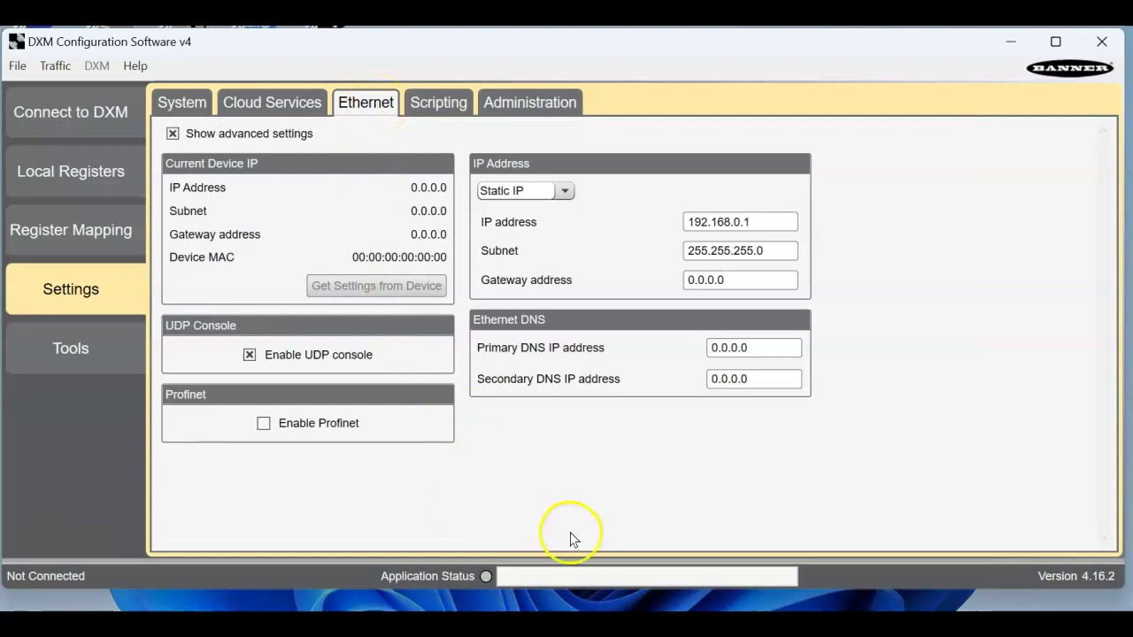
{"action": "left_click", "coordinate": [99, 113]}
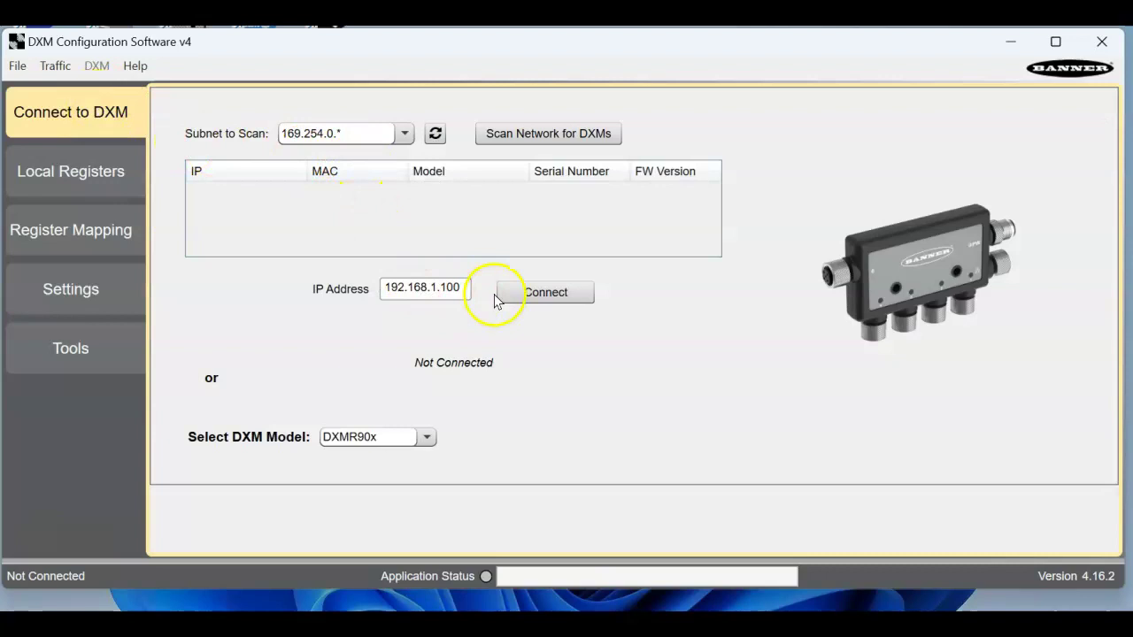
{"action": "left_click", "coordinate": [462, 289]}
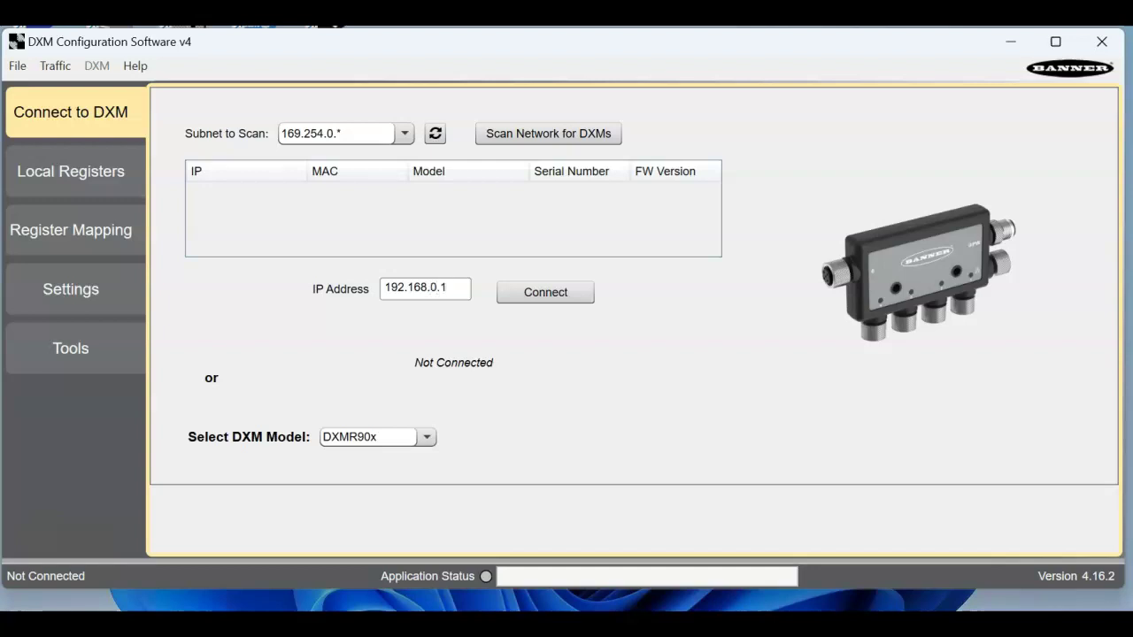
{"action": "left_click", "coordinate": [535, 292]}
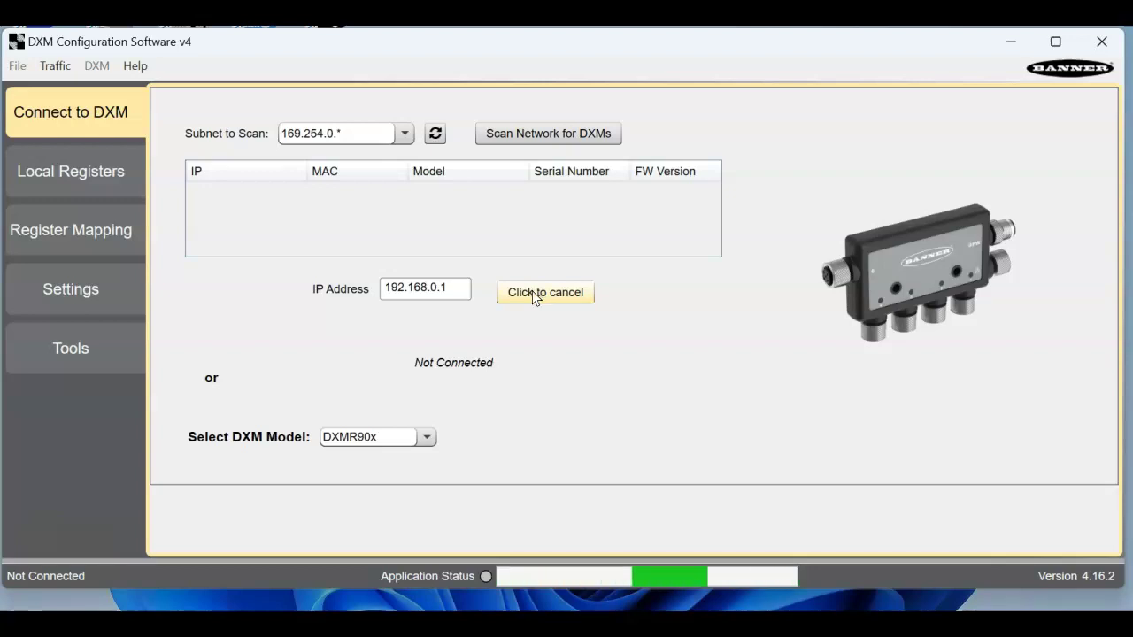
Review the subnets offered for network scanning and try to cancel the pending DXM connection
{"action": "left_click", "coordinate": [404, 133]}
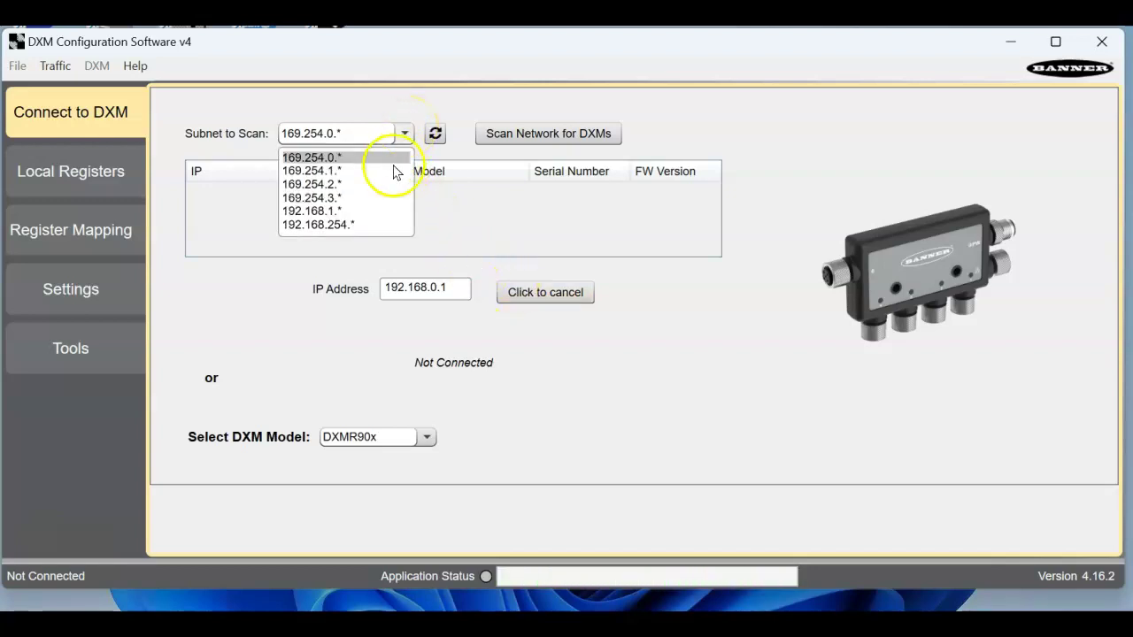
{"action": "left_click", "coordinate": [558, 224]}
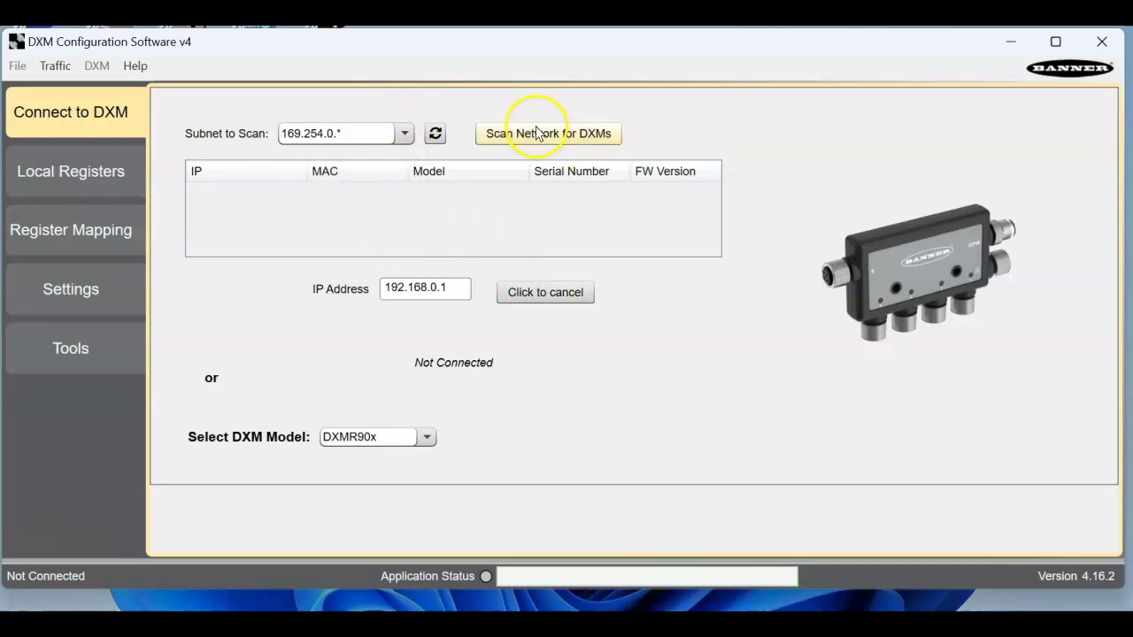
{"action": "left_click", "coordinate": [548, 295]}
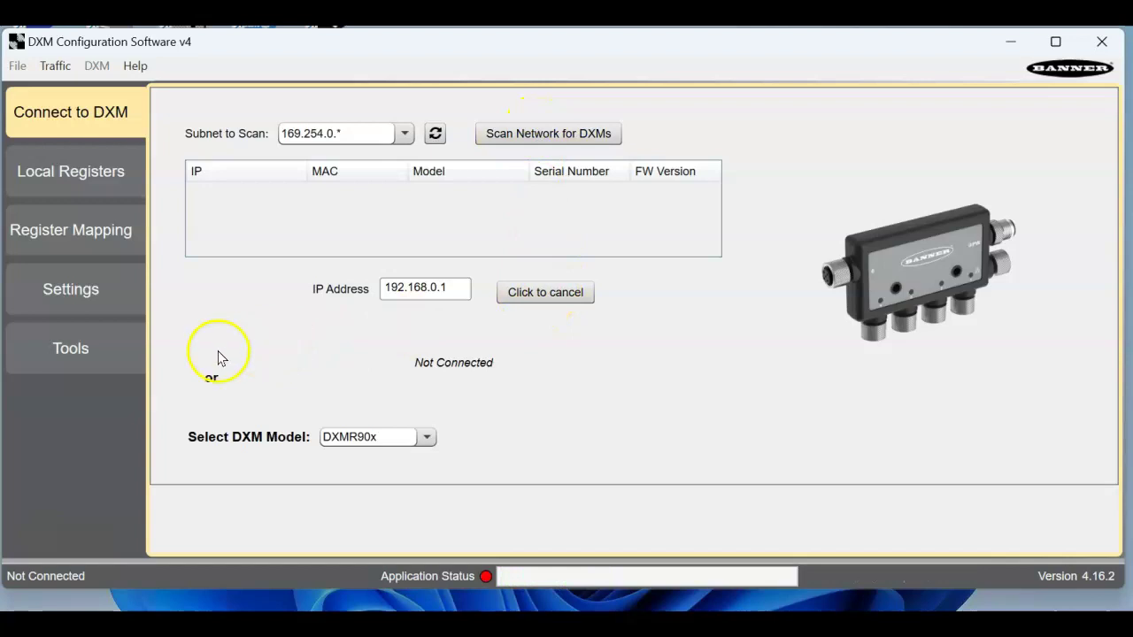
Recheck the DXM's IP address in the administration settings and set the computer's Ethernet IPv4 address to 192.168.0.123 in Windows network settings
{"action": "left_click", "coordinate": [92, 311]}
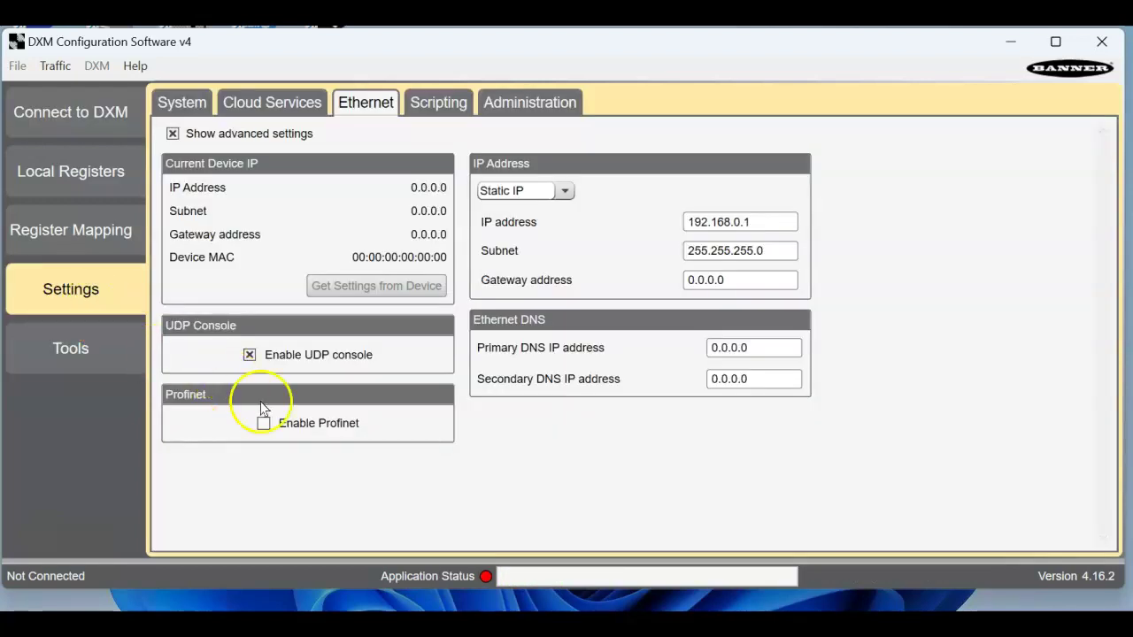
{"action": "left_click", "coordinate": [499, 106]}
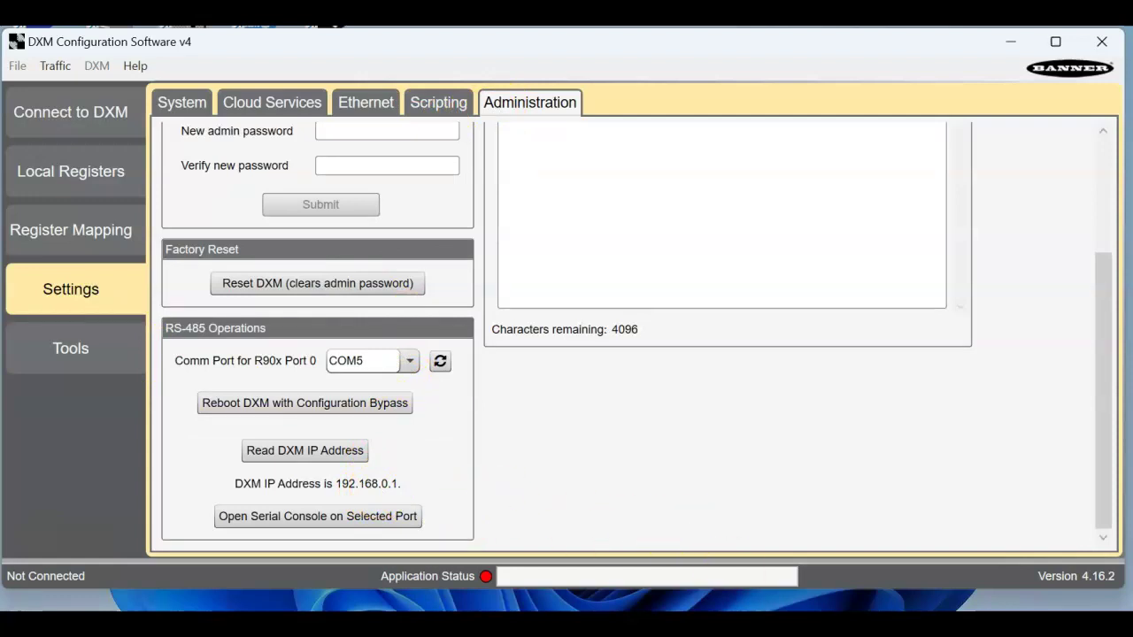
{"action": "left_click", "coordinate": [1053, 632]}
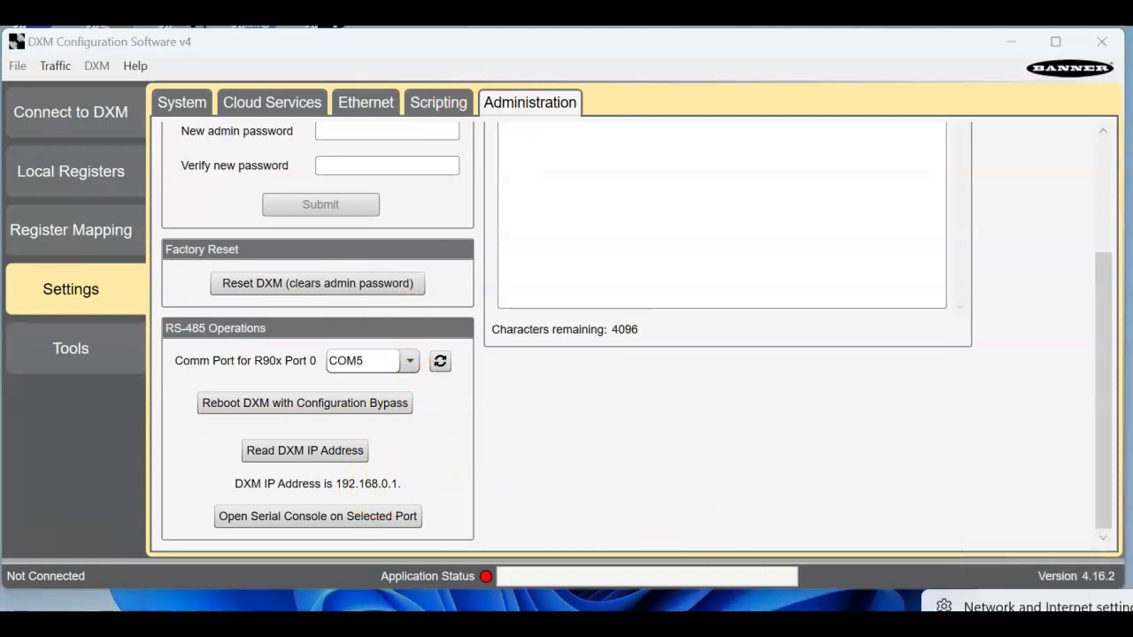
{"action": "left_click", "coordinate": [1044, 607]}
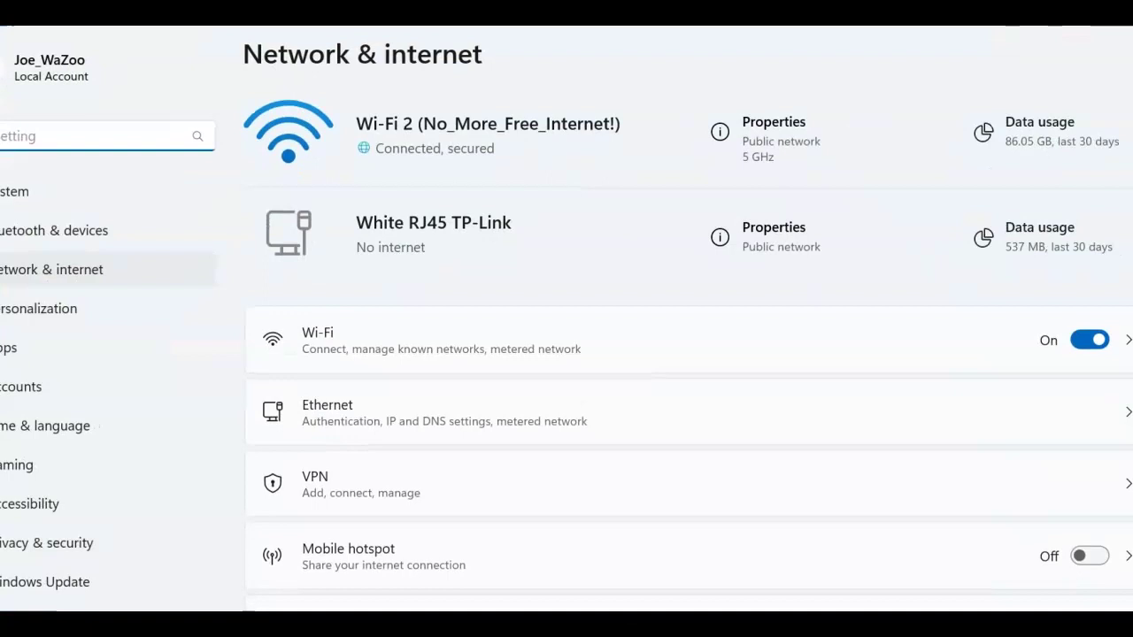
{"action": "left_click", "coordinate": [430, 415]}
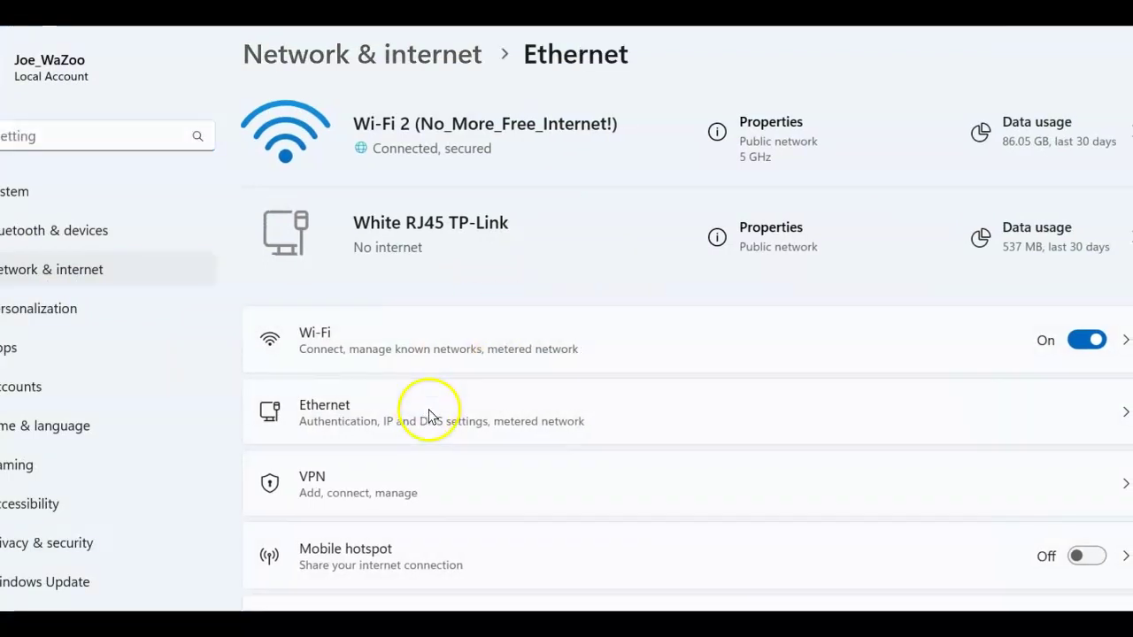
{"action": "left_click", "coordinate": [1062, 375]}
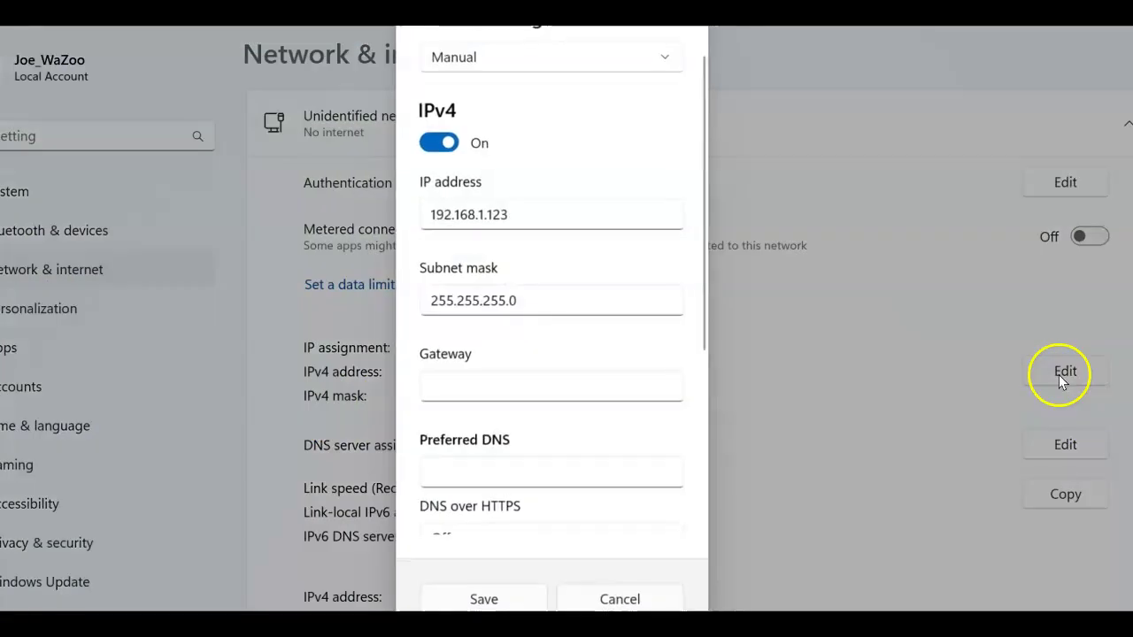
{"action": "left_click", "coordinate": [478, 215]}
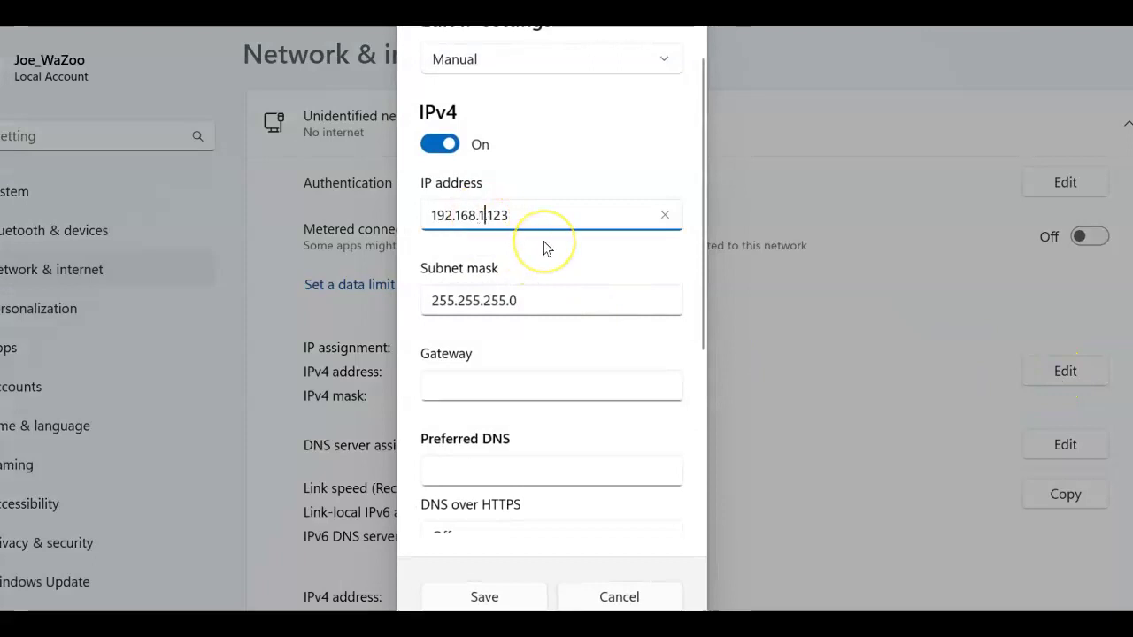
{"action": "left_click", "coordinate": [482, 596]}
{"action": "left_click", "coordinate": [1054, 46]}
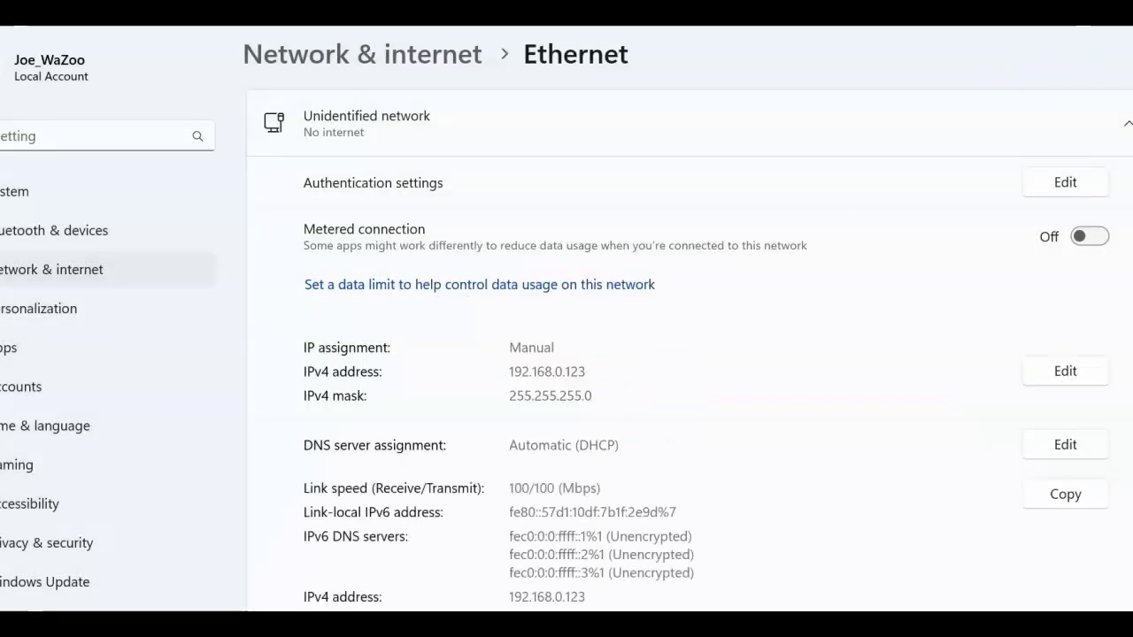
Check the Ethernet settings, connect to the DXM at 192.168.0.1, and scan the network for DXMs
{"action": "scroll", "coordinate": [644, 432], "scroll_direction": "up", "scroll_amount": 3}
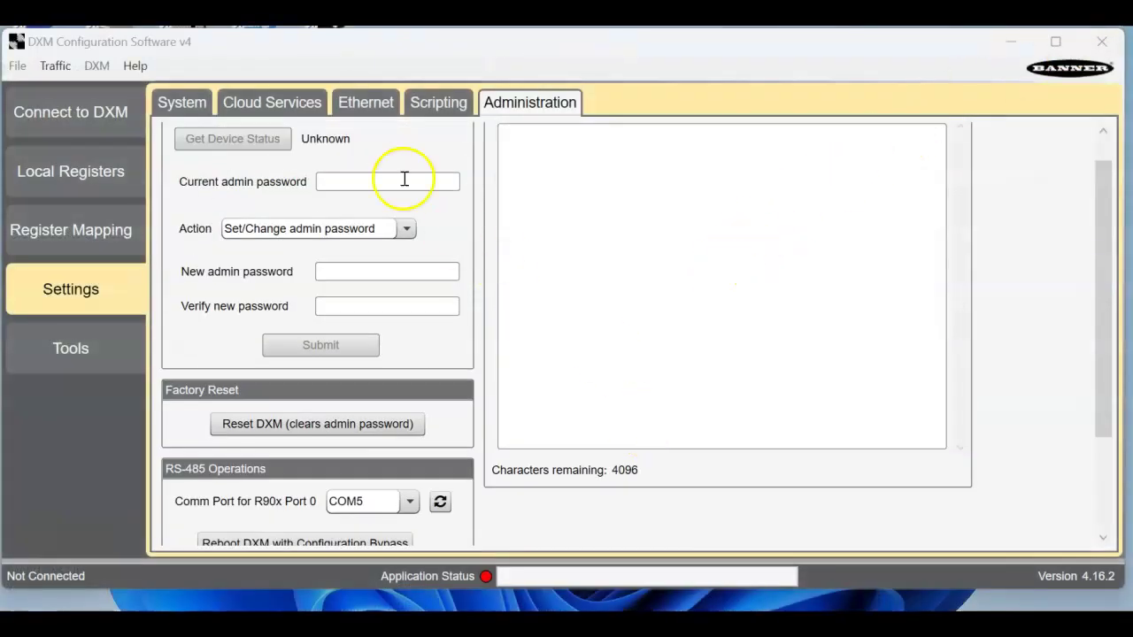
{"action": "left_click", "coordinate": [379, 108]}
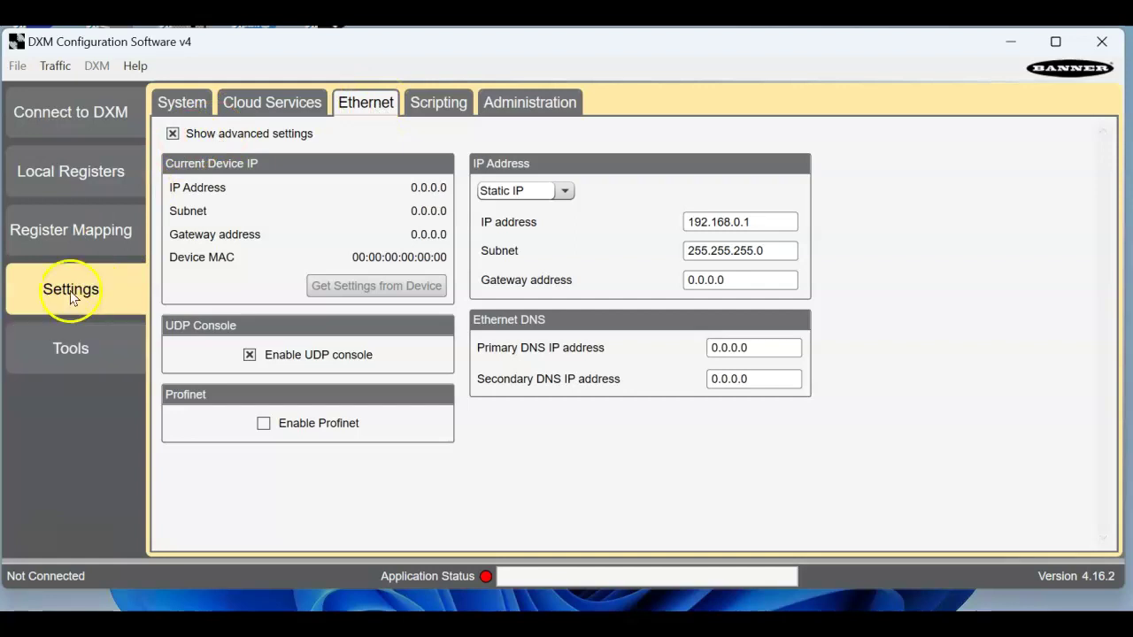
{"action": "left_click", "coordinate": [499, 113]}
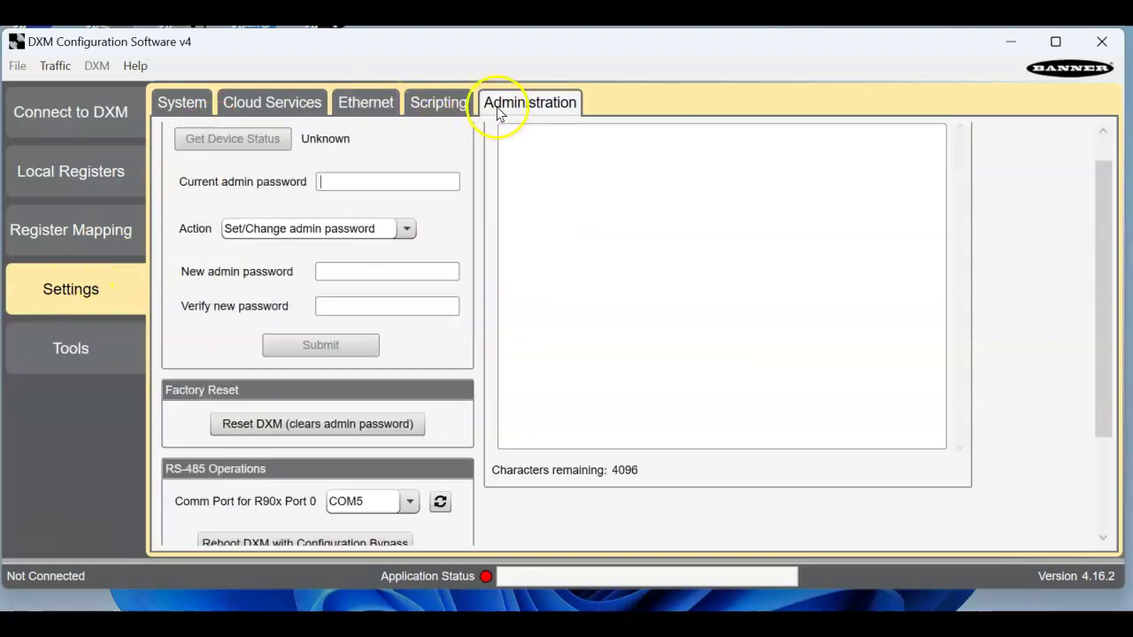
{"action": "left_click", "coordinate": [118, 117]}
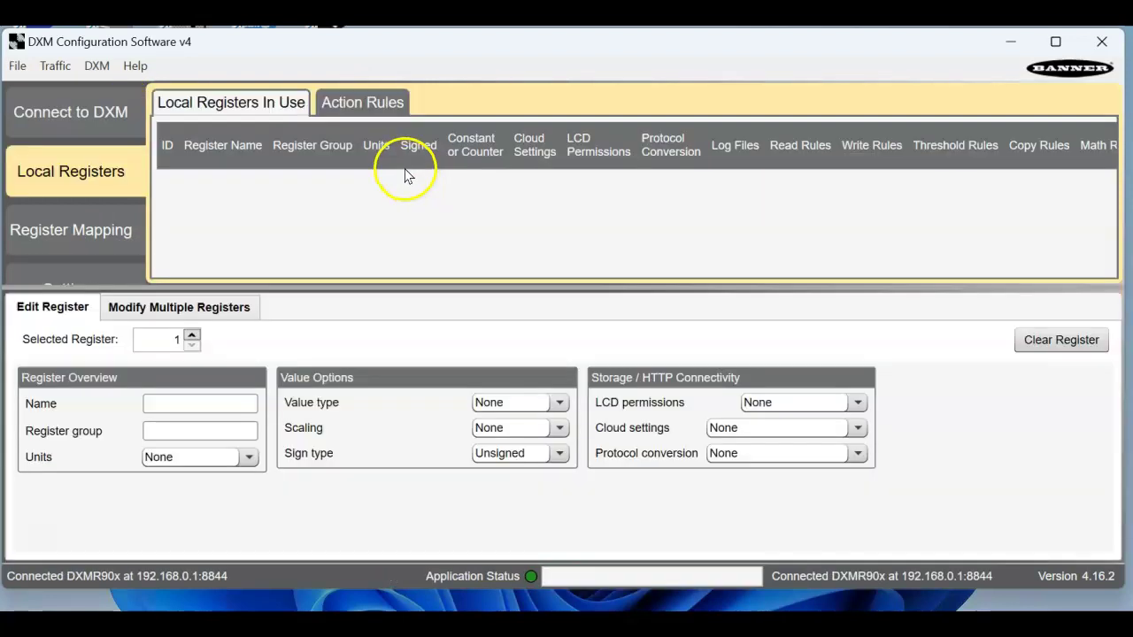
{"action": "left_click", "coordinate": [100, 122]}
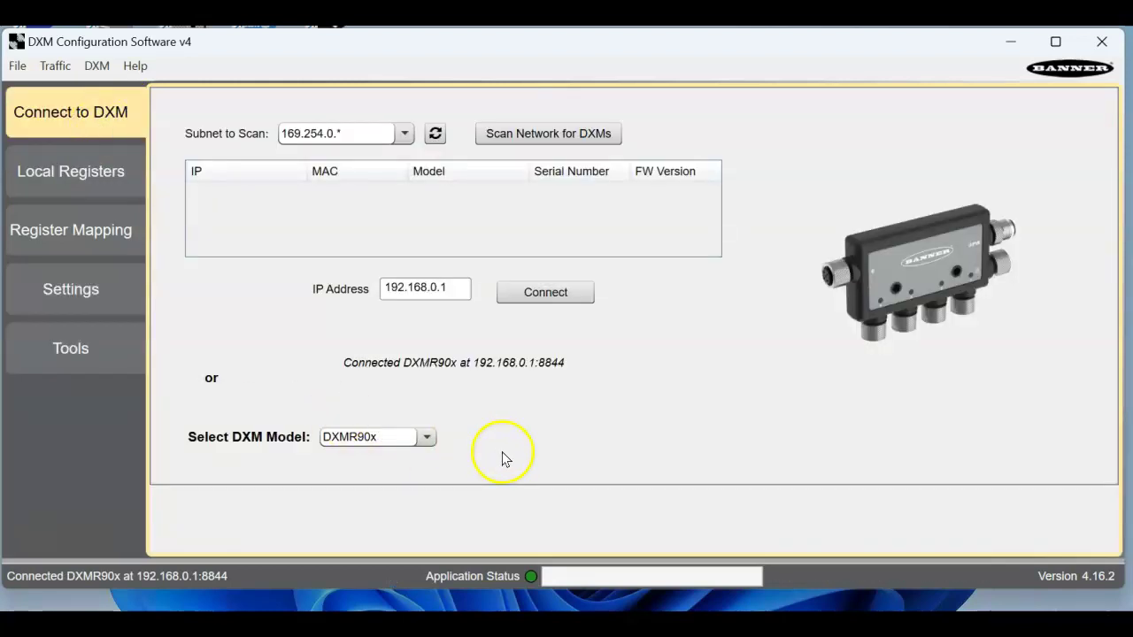
{"action": "left_click", "coordinate": [522, 142]}
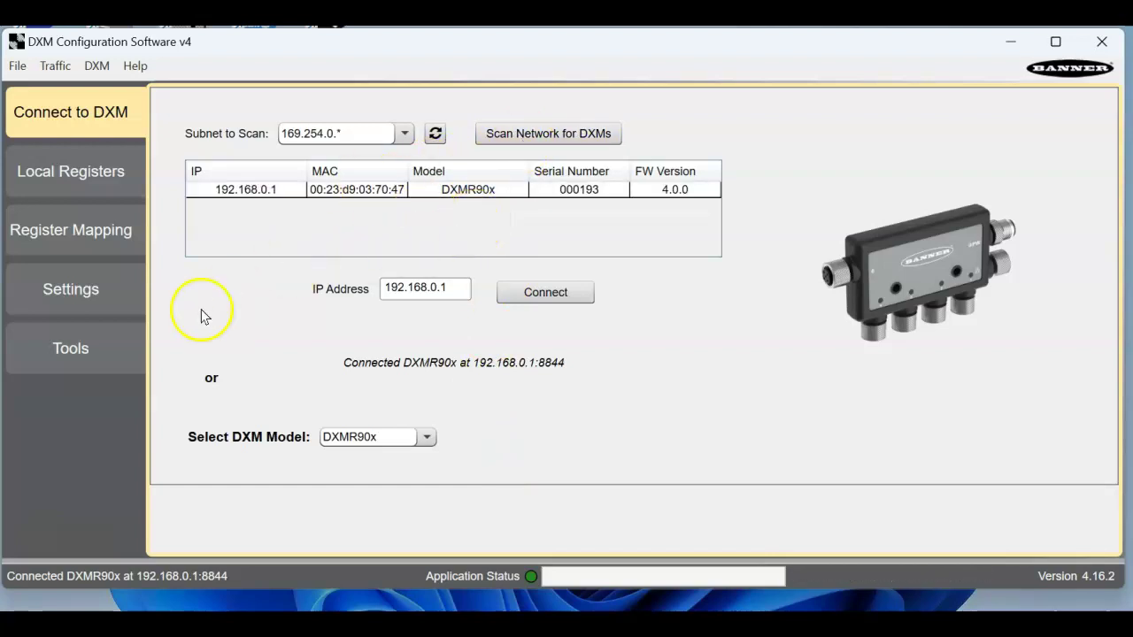
Read the connected DXM's IP address again over COM5 using the RS-485 operations in the administration settings
{"action": "left_click", "coordinate": [89, 348]}
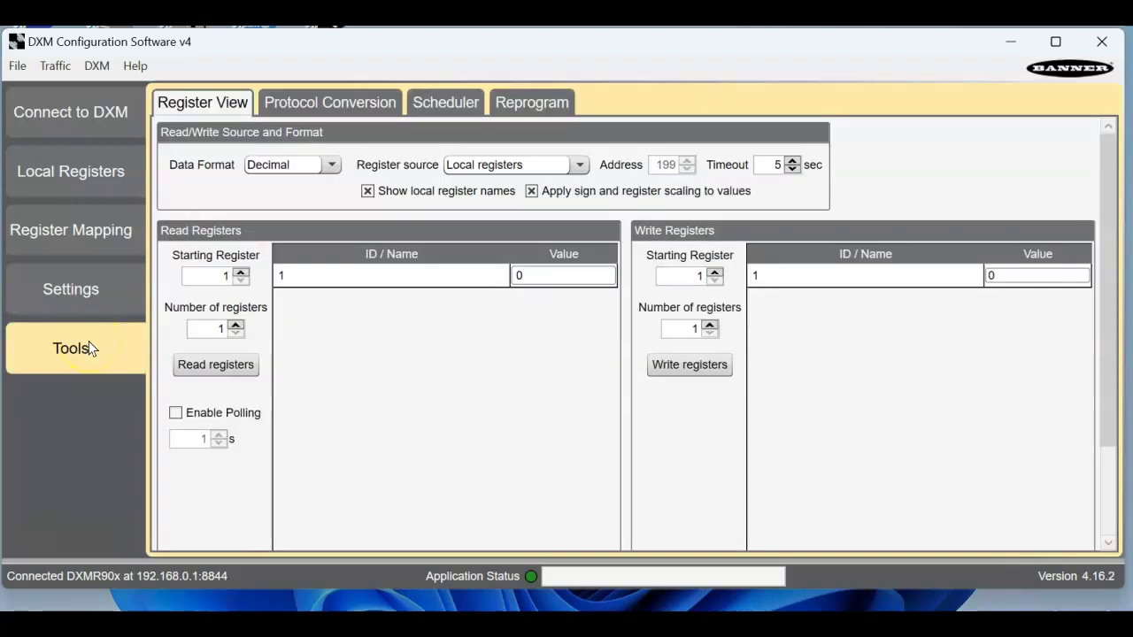
{"action": "left_click", "coordinate": [106, 297]}
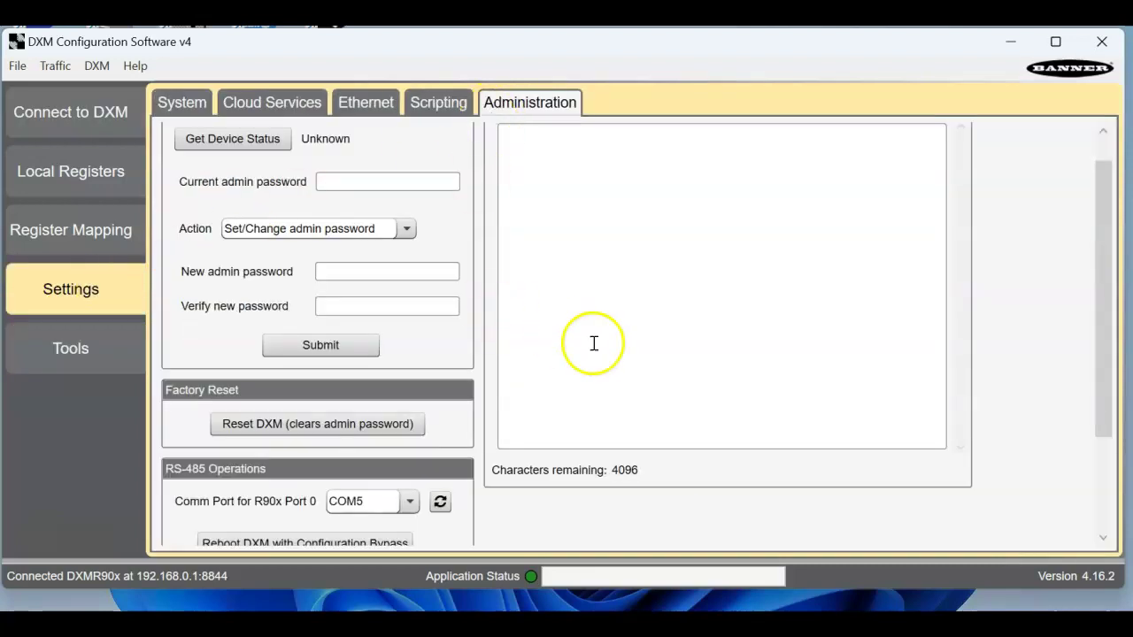
{"action": "scroll", "coordinate": [960, 460], "scroll_direction": "down", "scroll_amount": 3}
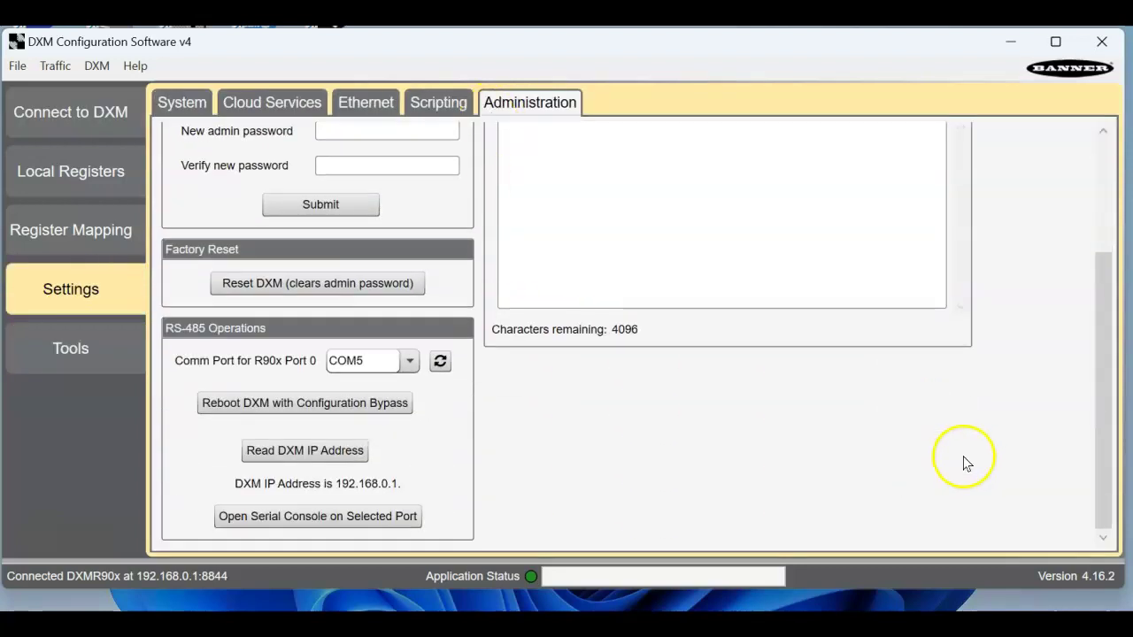
{"action": "left_click", "coordinate": [333, 453]}
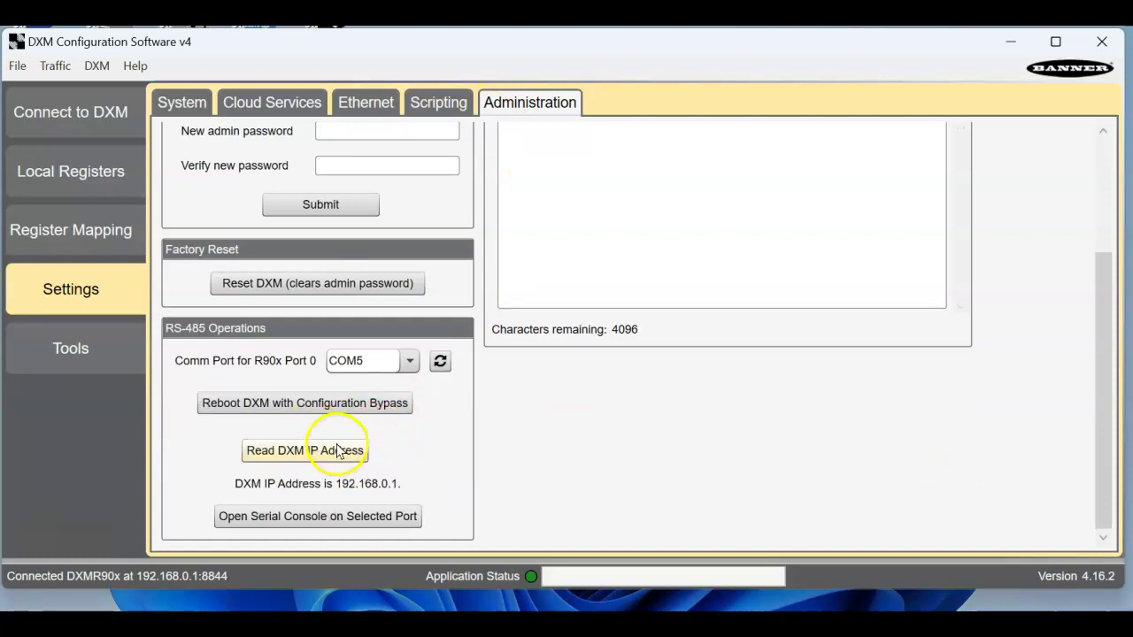